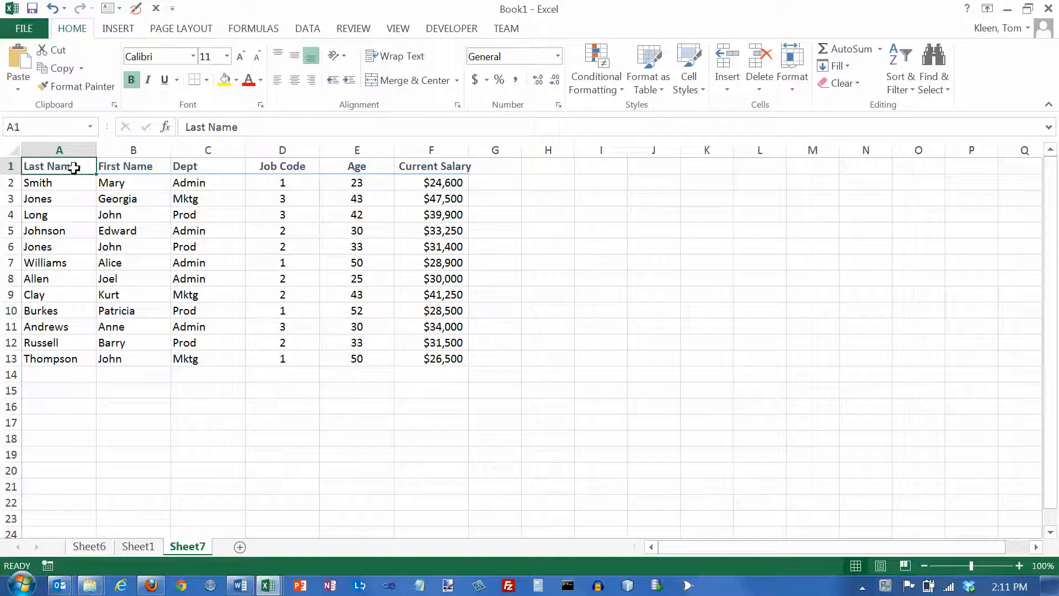
# Step: Examine the header row and the Dept and Job Code columns of the employee list
pyautogui.moveTo(66, 167); pyautogui.dragTo(433, 168)
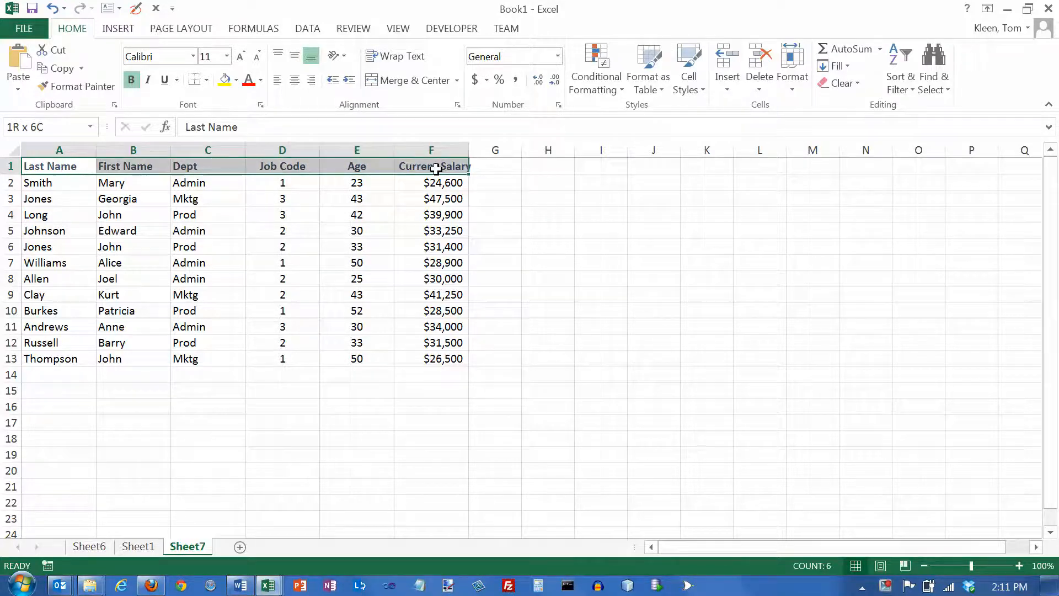
pyautogui.click(64, 166)
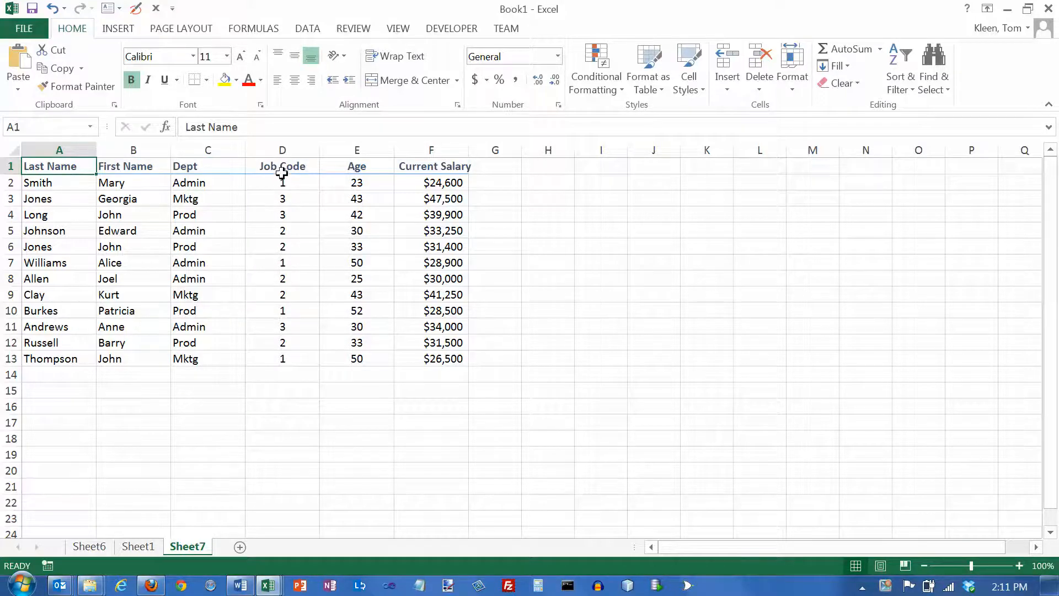
pyautogui.moveTo(276, 180); pyautogui.dragTo(281, 356)
pyautogui.moveTo(208, 182); pyautogui.dragTo(208, 359)
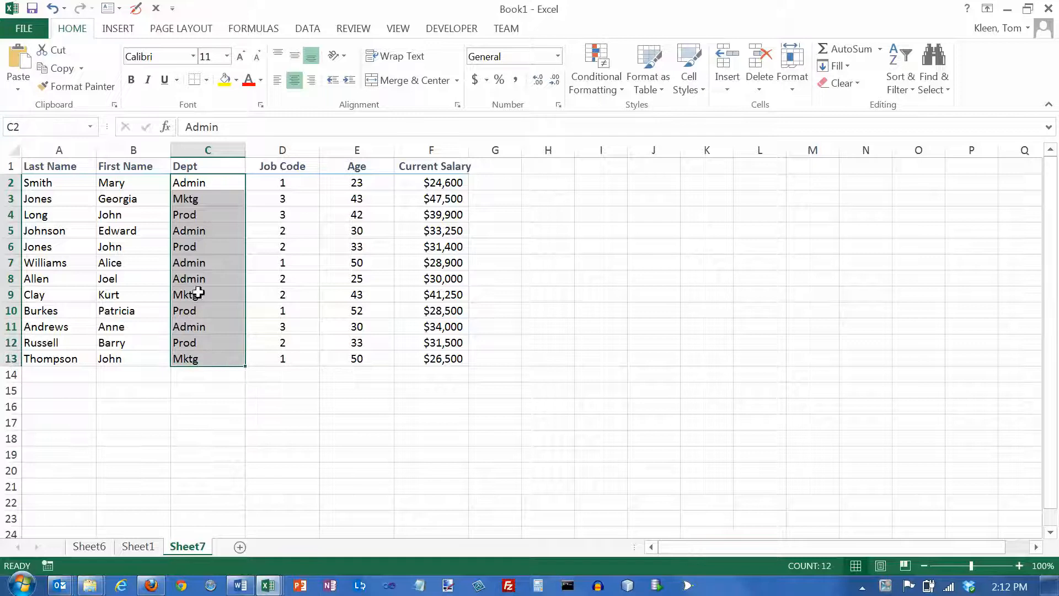
pyautogui.click(200, 168)
pyautogui.click(281, 166)
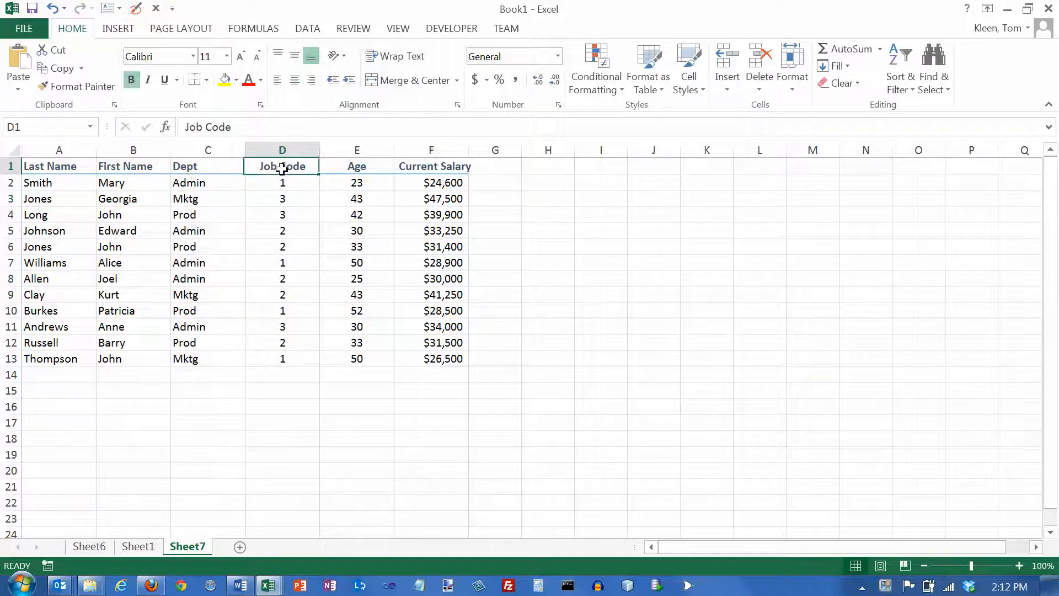
# Step: Create a PivotTable on a new worksheet from the employee list Sheet7!$A$1:$F$13
pyautogui.click(45, 183)
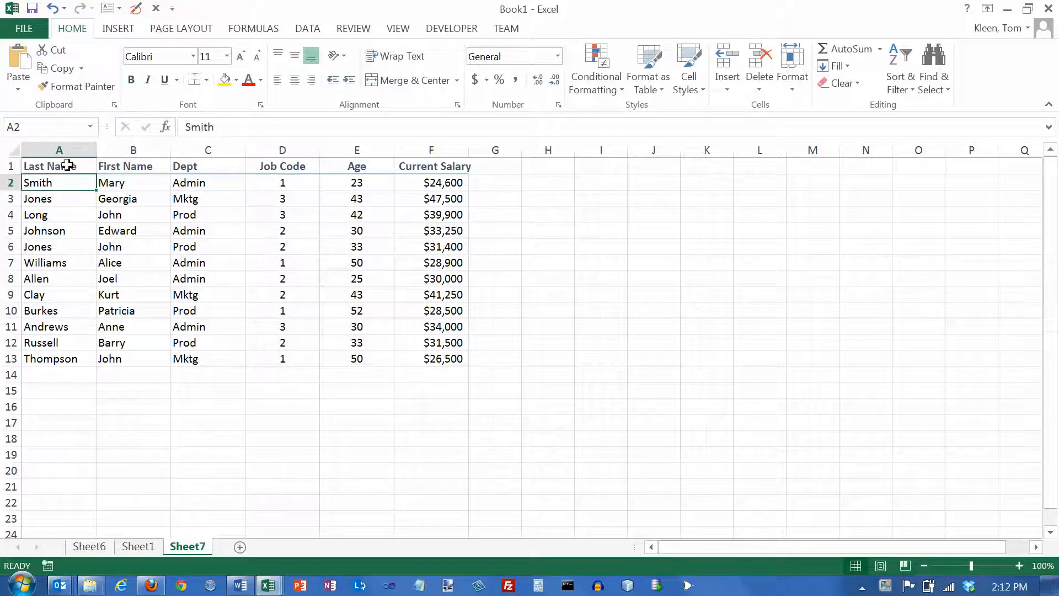
pyautogui.click(117, 30)
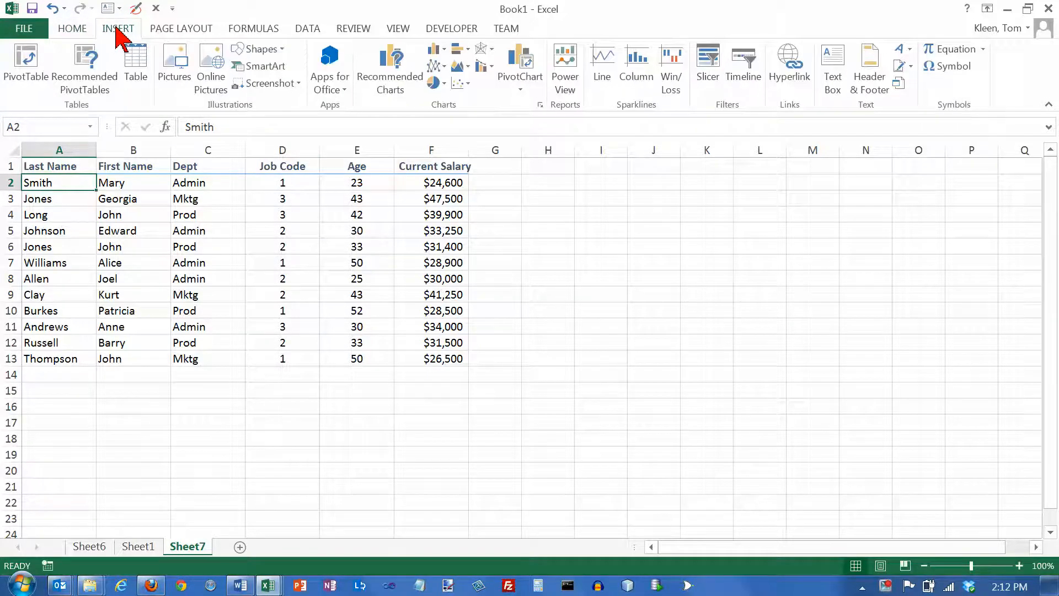
pyautogui.click(28, 71)
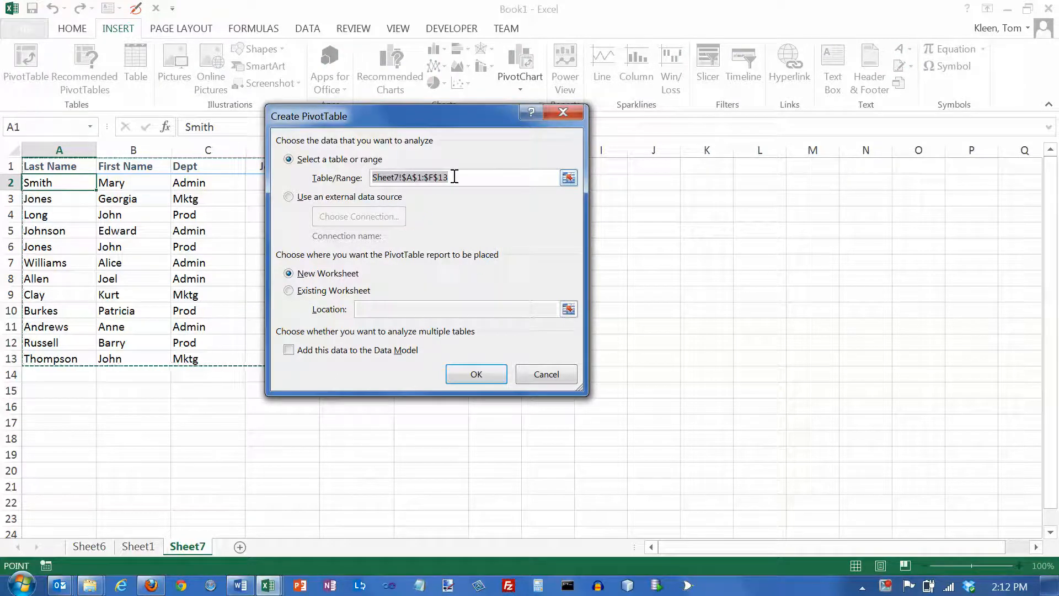
pyautogui.click(475, 375)
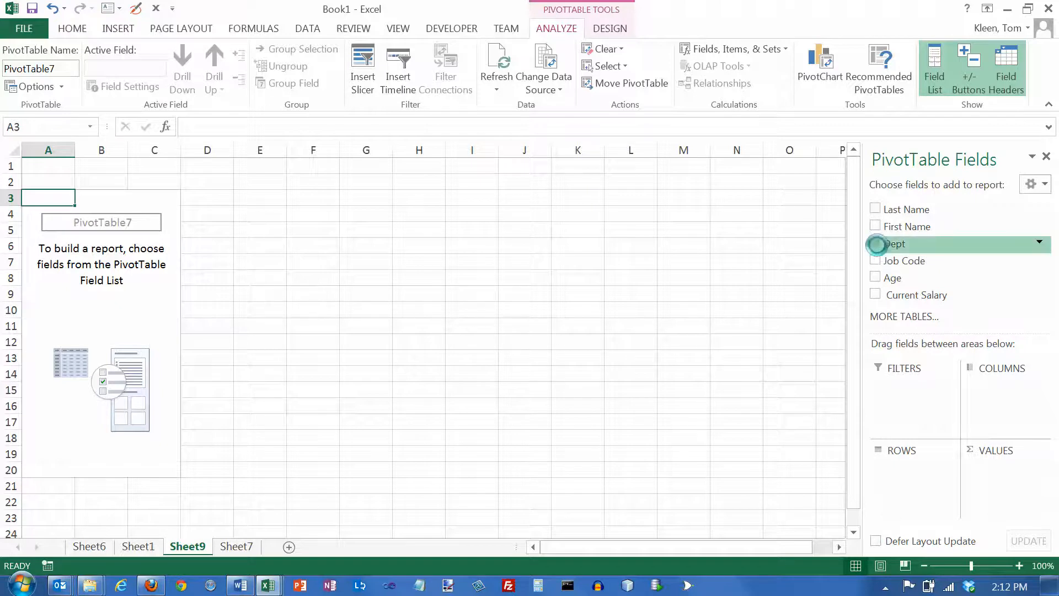
# Step: Summarize Current Salary by Dept in the PivotTable and format column B as dollar amounts without decimals
pyautogui.click(876, 243)
pyautogui.click(876, 295)
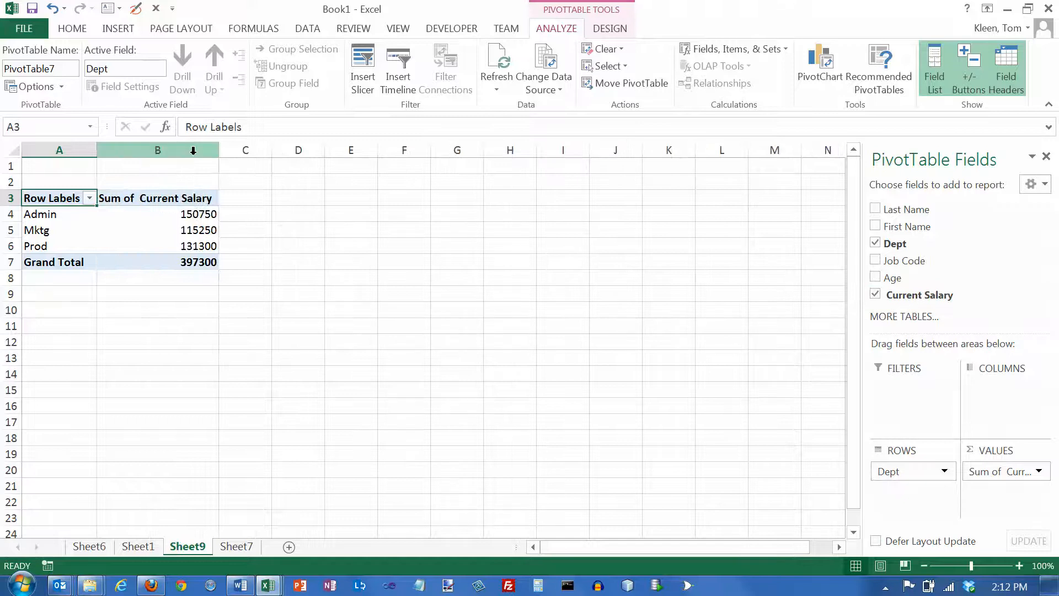
pyautogui.click(193, 151)
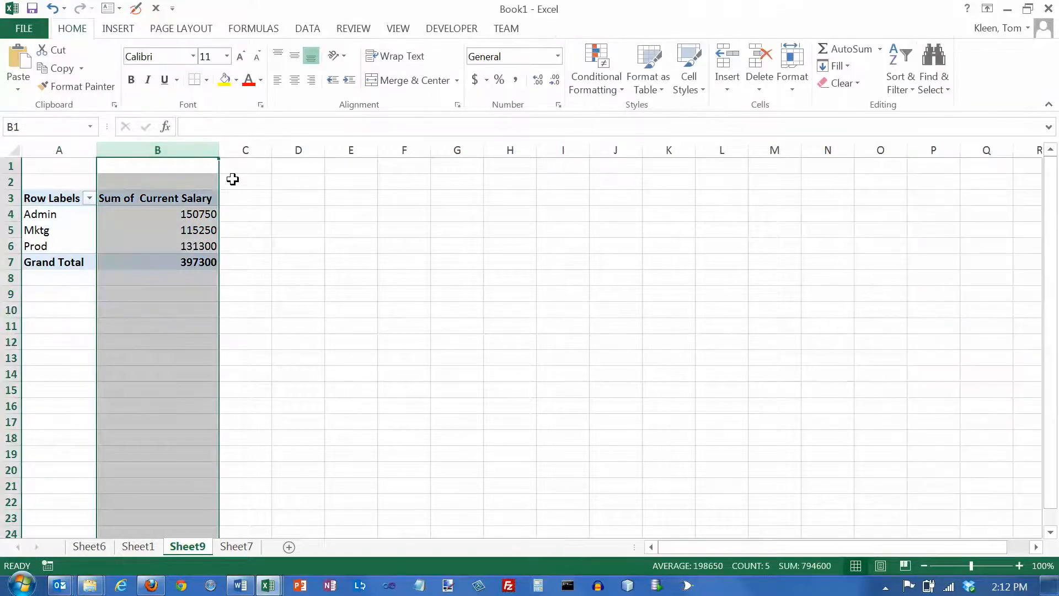
pyautogui.click(473, 80)
pyautogui.click(556, 81)
pyautogui.click(556, 81)
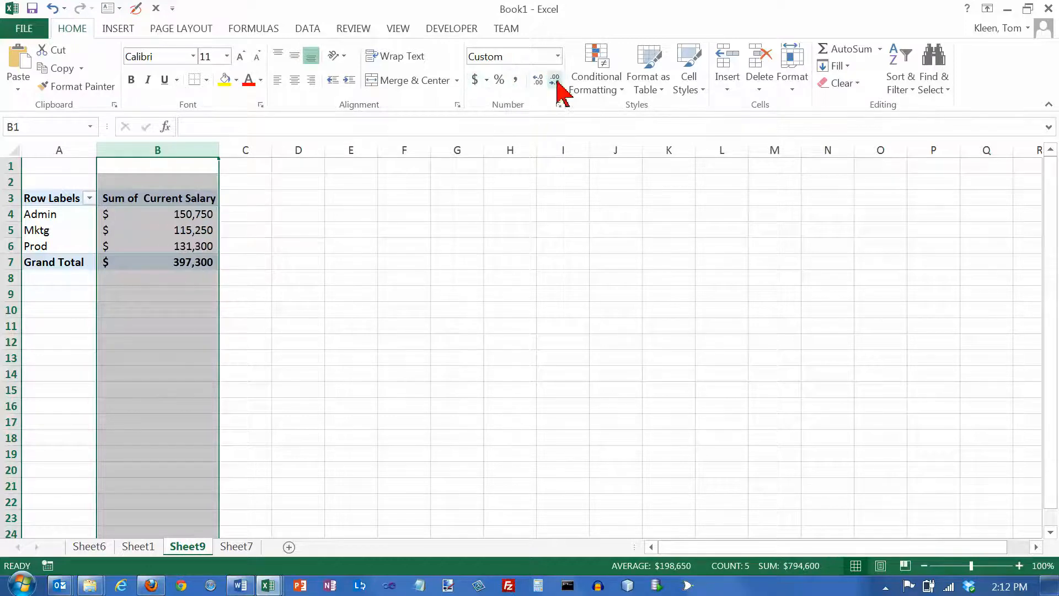
pyautogui.click(191, 210)
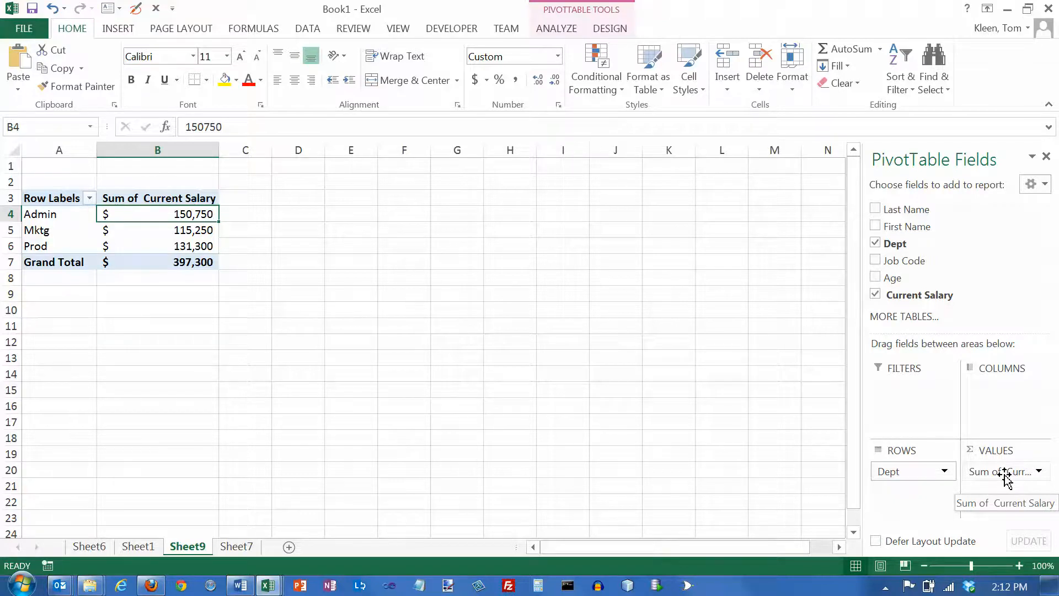
# Step: Change the Current Salary value field to summarize by Count
pyautogui.click(1039, 472)
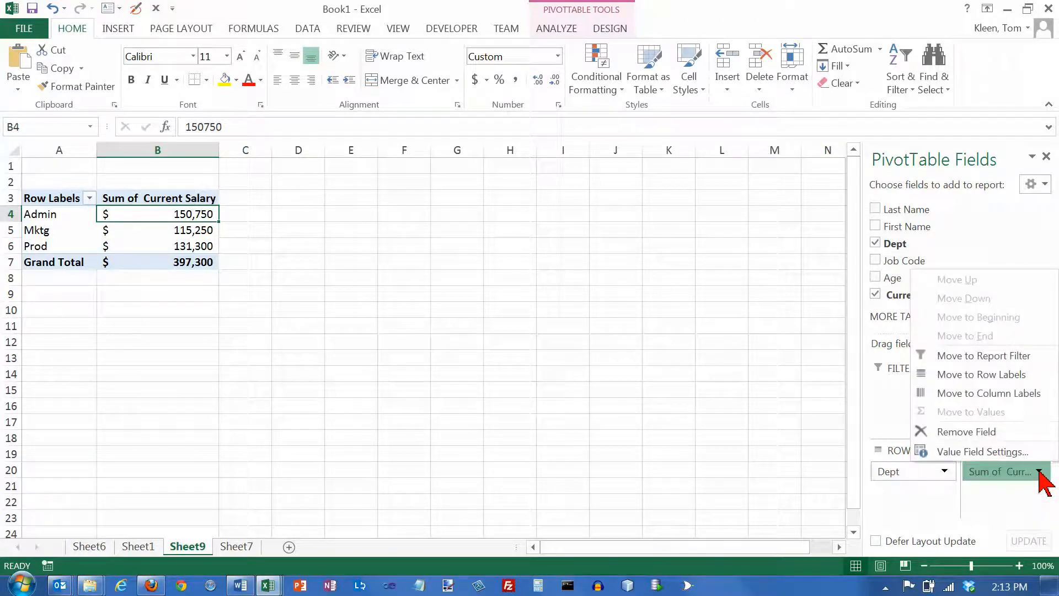
pyautogui.click(969, 452)
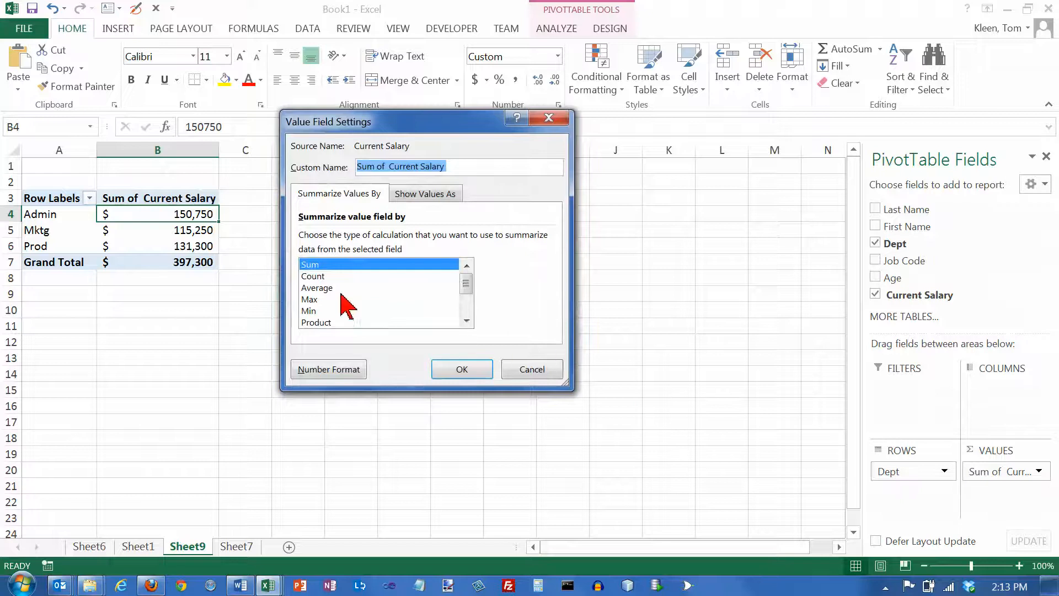
pyautogui.click(313, 276)
pyautogui.click(462, 369)
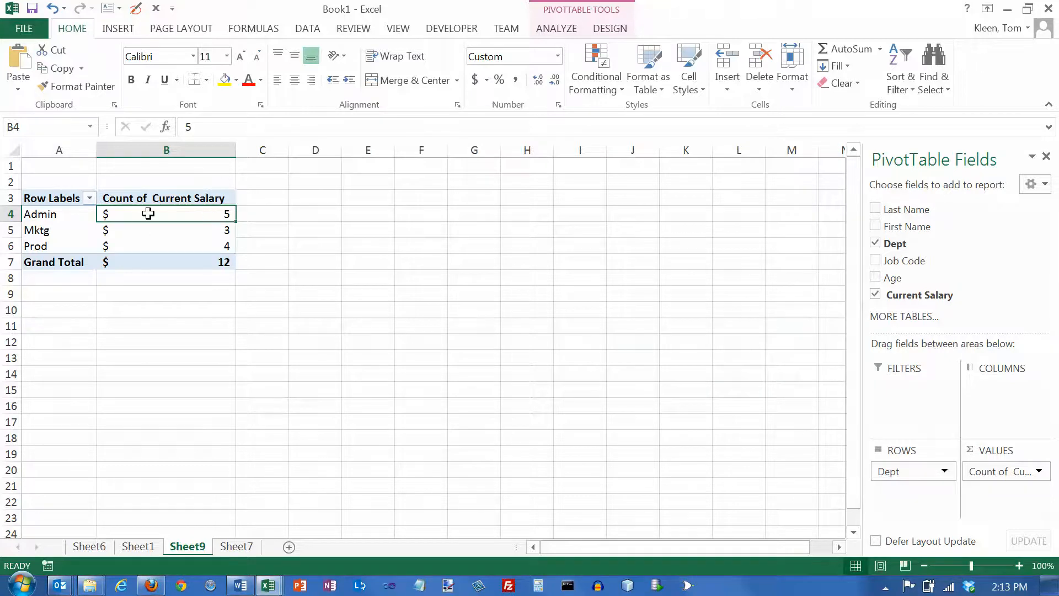
# Step: Format the Current Salary counts in column B in comma style without decimals
pyautogui.click(177, 150)
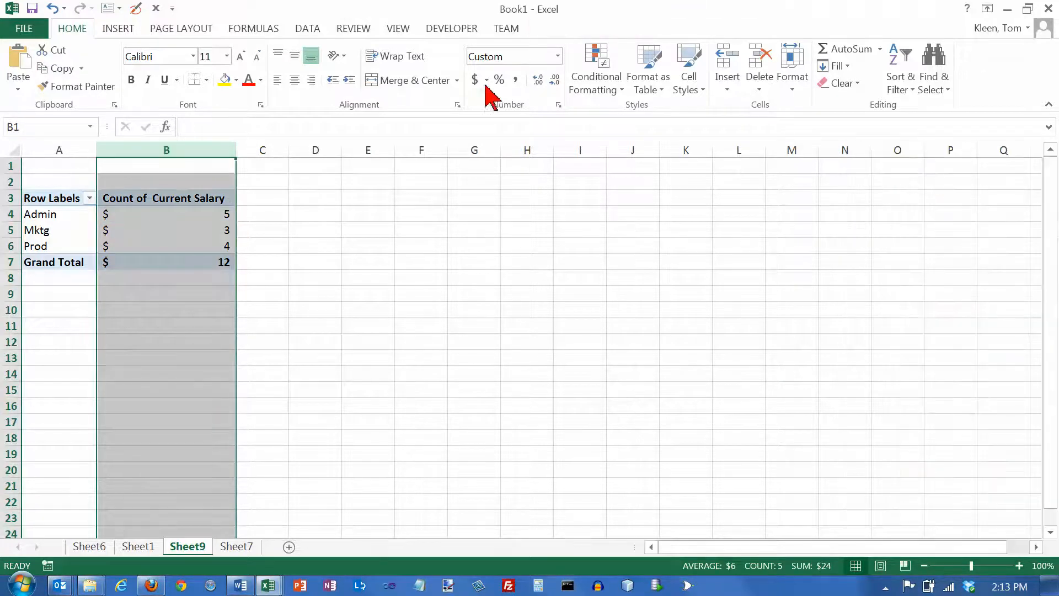
pyautogui.click(515, 80)
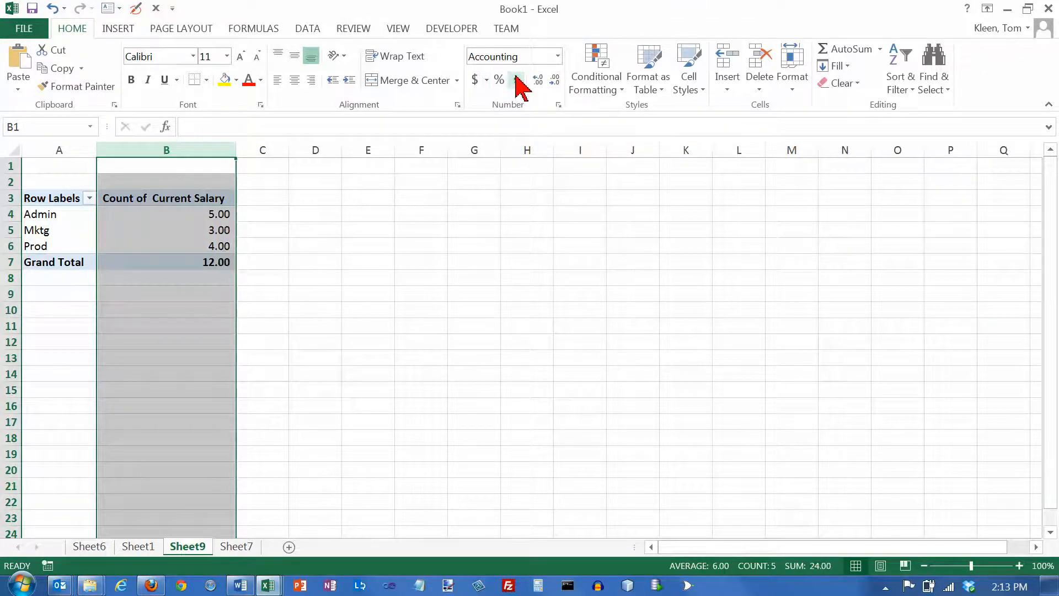
pyautogui.click(555, 81)
pyautogui.click(555, 81)
pyautogui.click(179, 215)
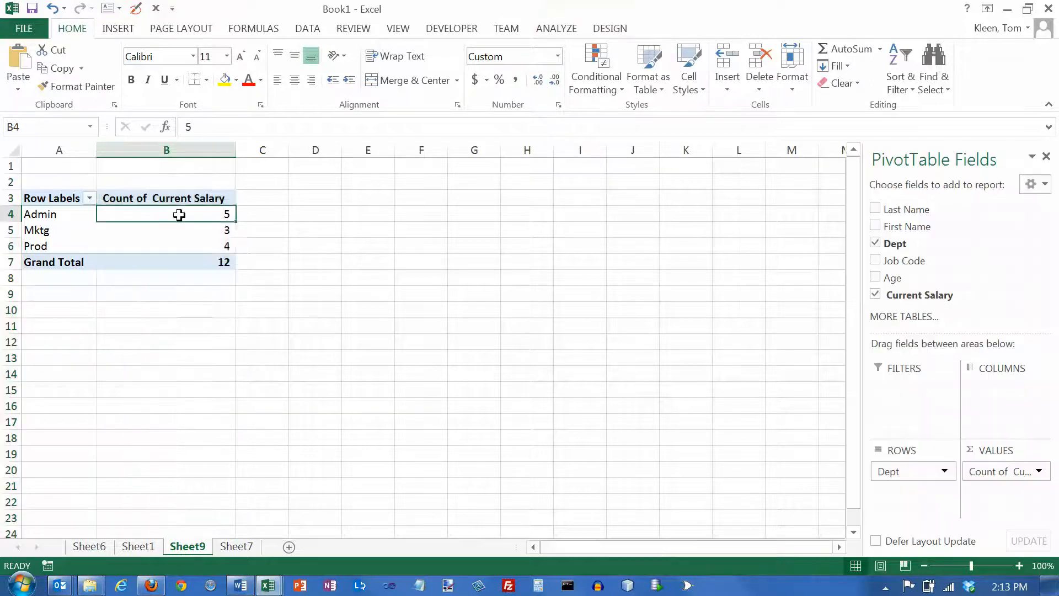
# Step: Check the Mktg and Prod counts and add the Job Code field to the PivotTable values
pyautogui.click(156, 230)
pyautogui.click(157, 242)
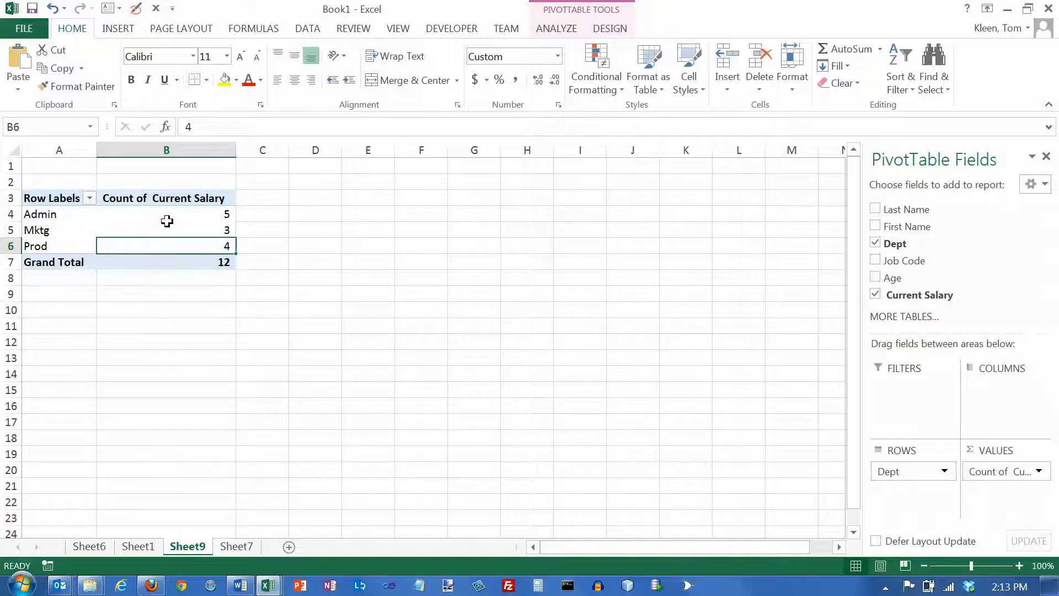
pyautogui.click(875, 261)
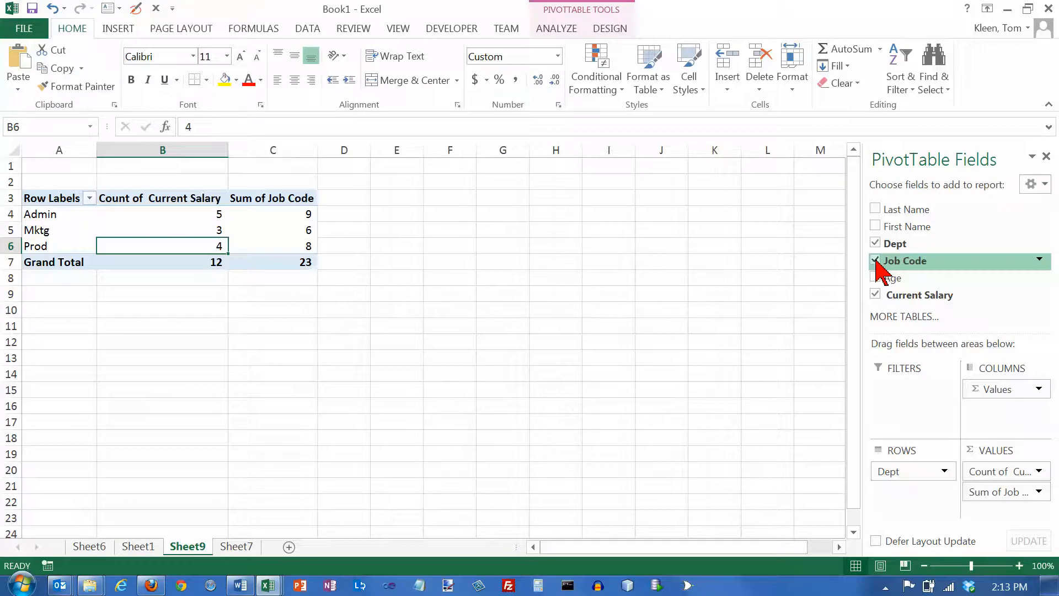
# Step: Examine the Sum of Job Code figures for the Admin, Mktg and Prod departments
pyautogui.click(283, 214)
pyautogui.click(277, 232)
pyautogui.click(274, 245)
pyautogui.click(267, 210)
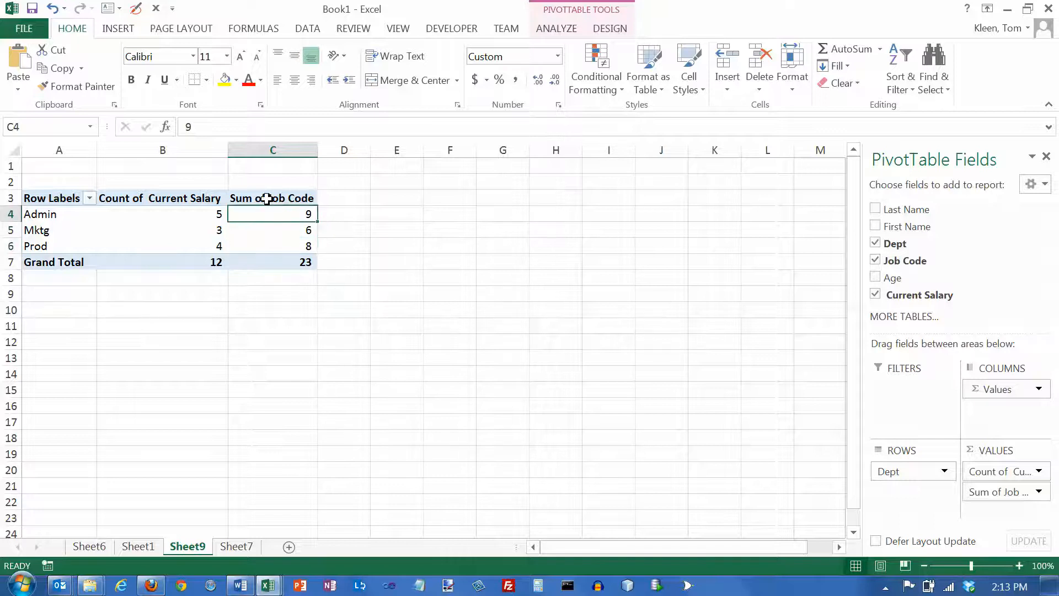
pyautogui.click(267, 201)
pyautogui.click(267, 214)
pyautogui.click(268, 230)
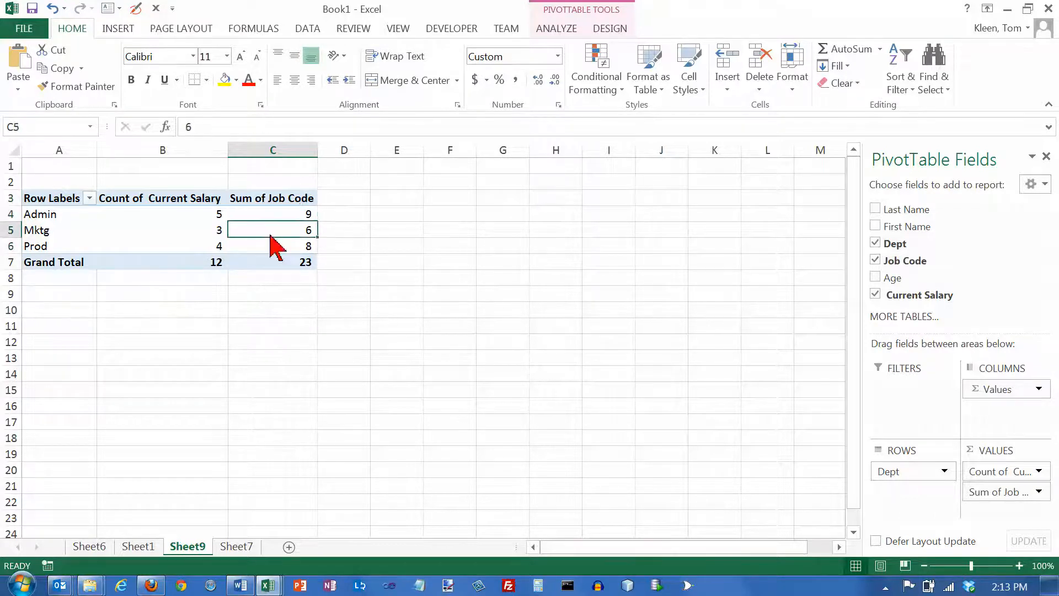
pyautogui.click(272, 245)
pyautogui.click(275, 214)
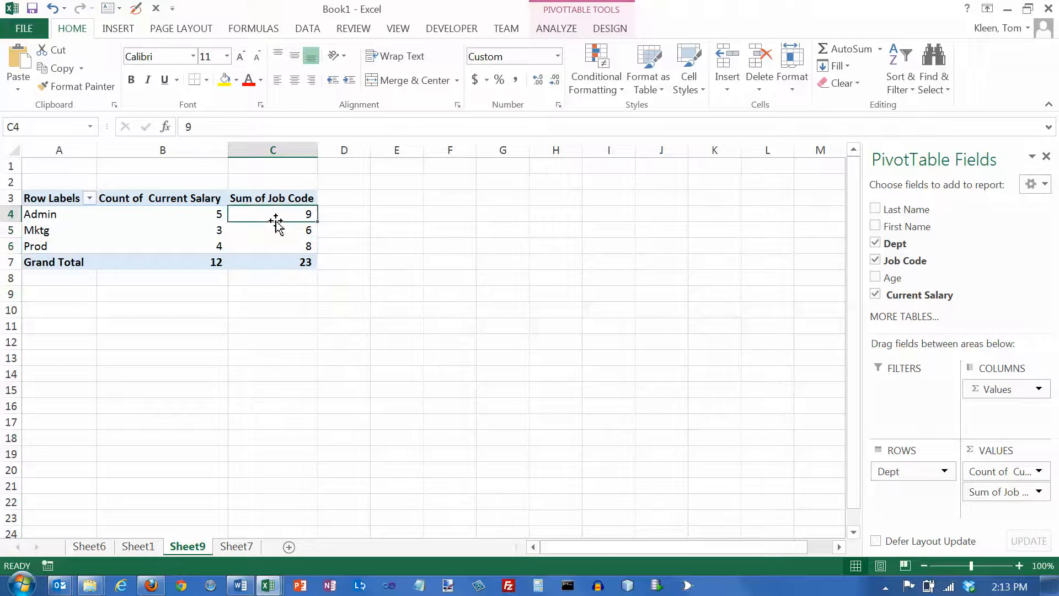
pyautogui.click(275, 234)
pyautogui.click(274, 244)
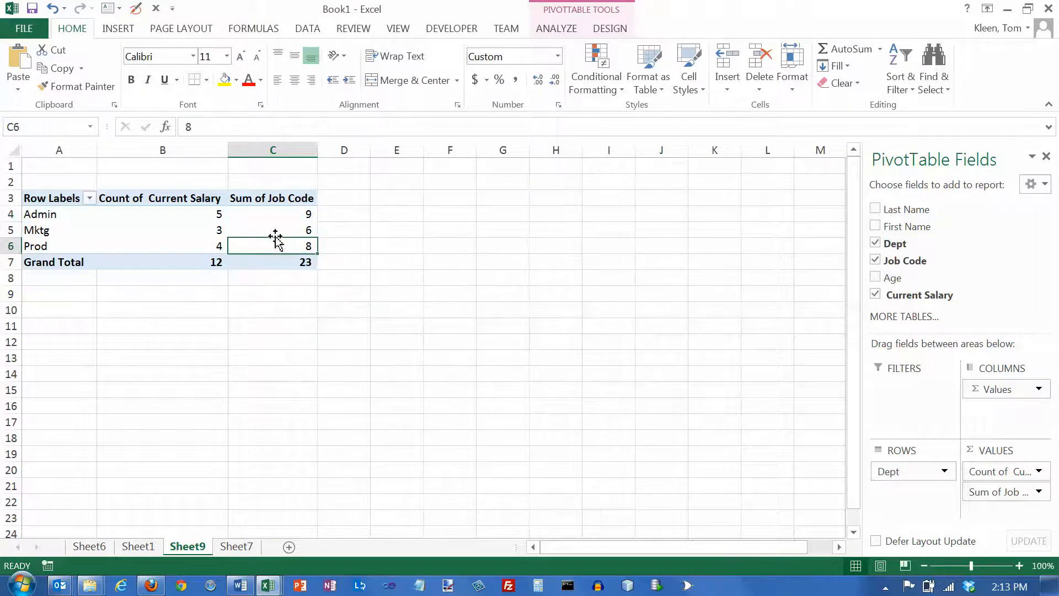
pyautogui.click(277, 229)
pyautogui.click(276, 213)
pyautogui.click(267, 228)
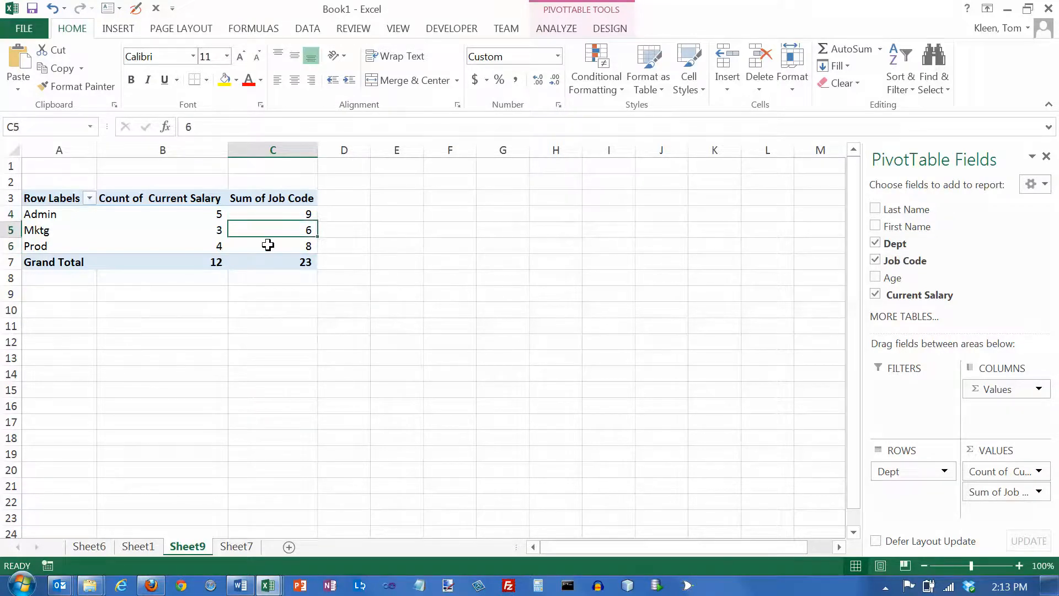
pyautogui.click(267, 246)
pyautogui.click(274, 229)
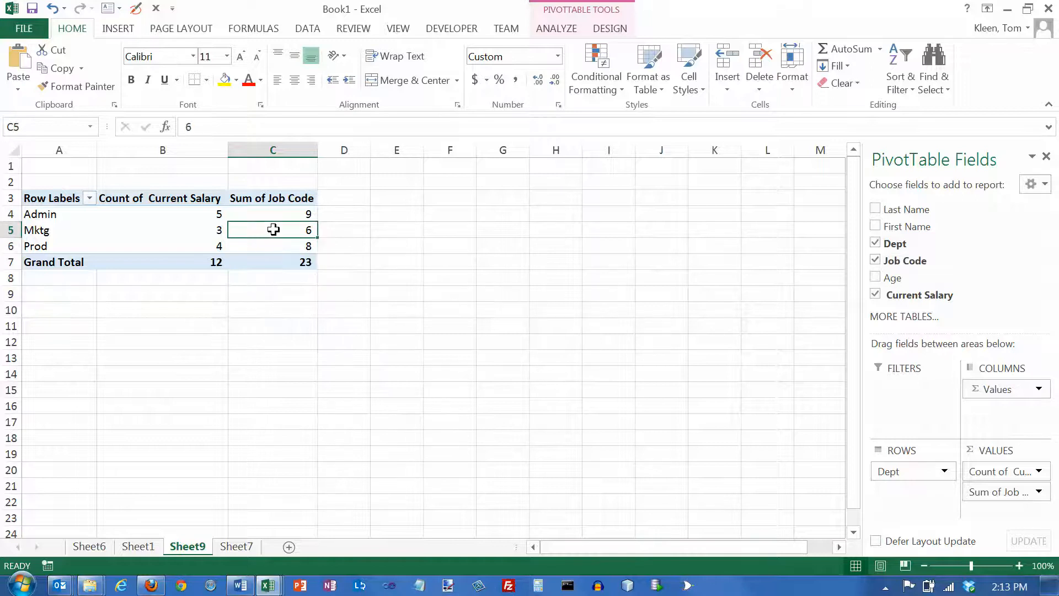
pyautogui.click(274, 215)
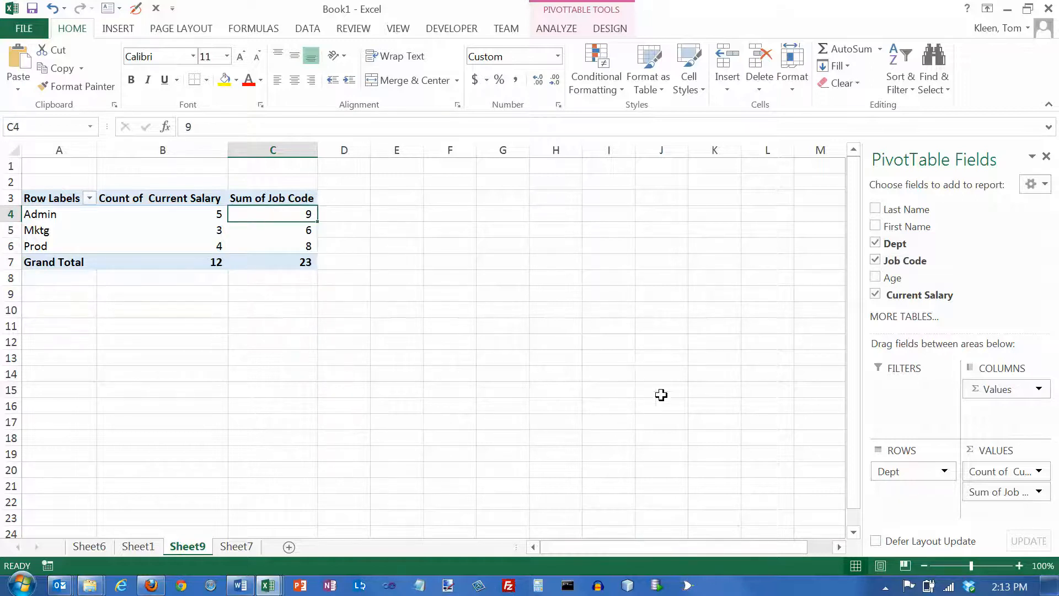
# Step: Change the Job Code value field to summarize by Count
pyautogui.click(1039, 492)
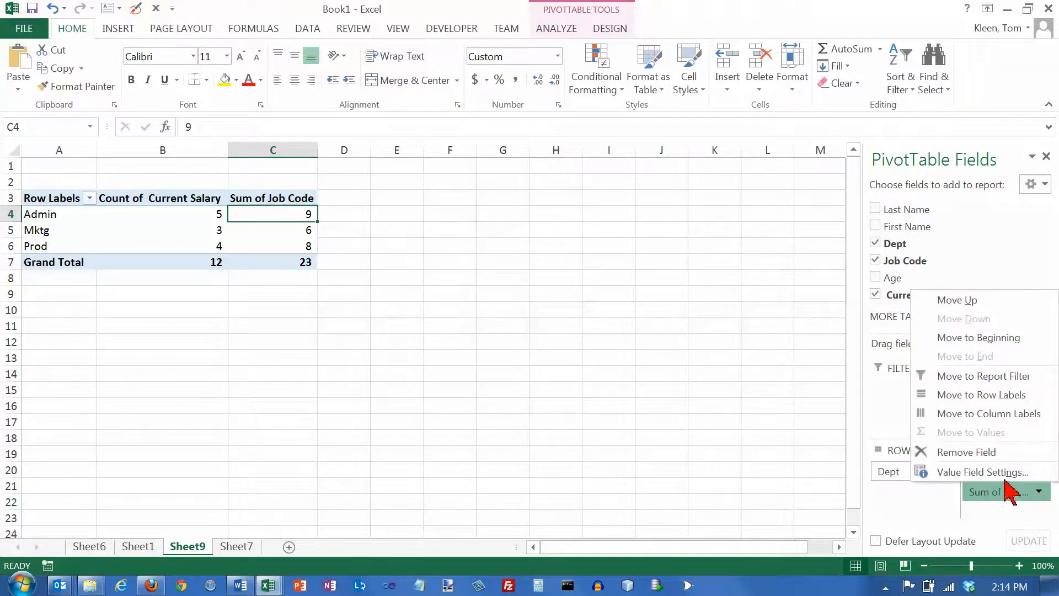
pyautogui.click(987, 472)
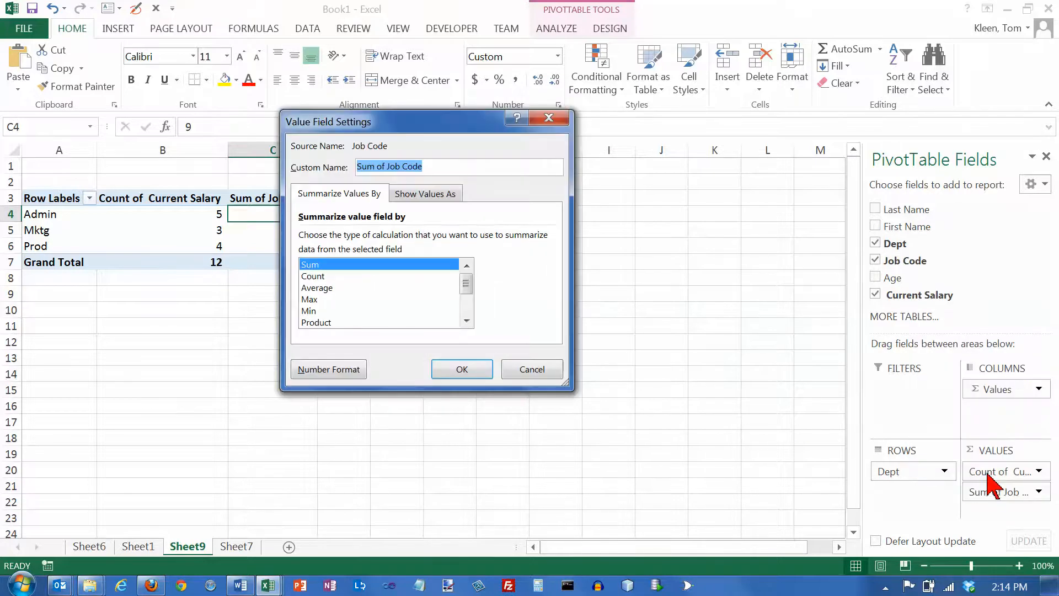
pyautogui.click(324, 277)
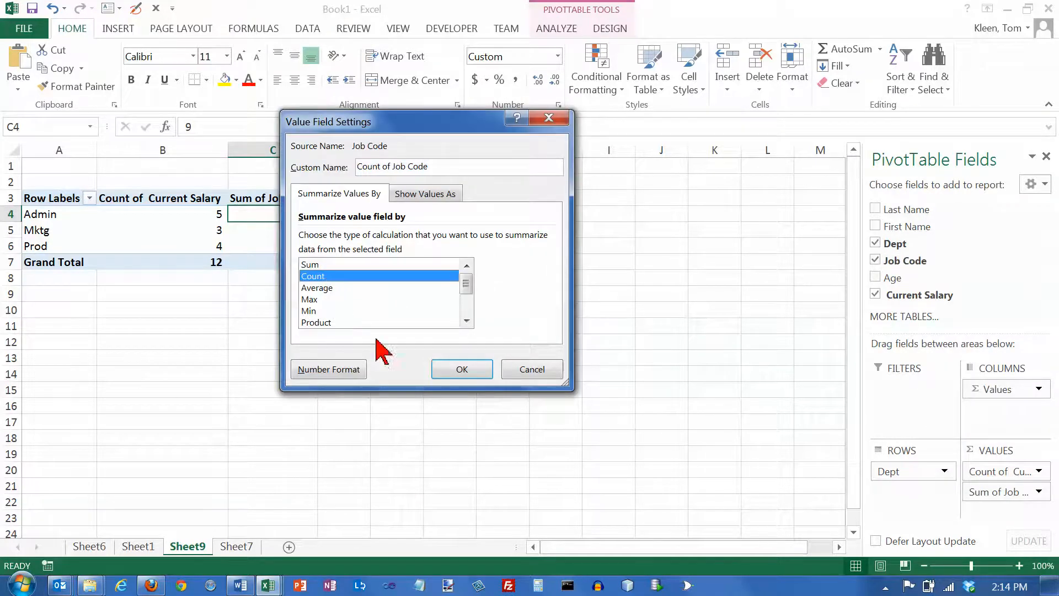
pyautogui.click(466, 371)
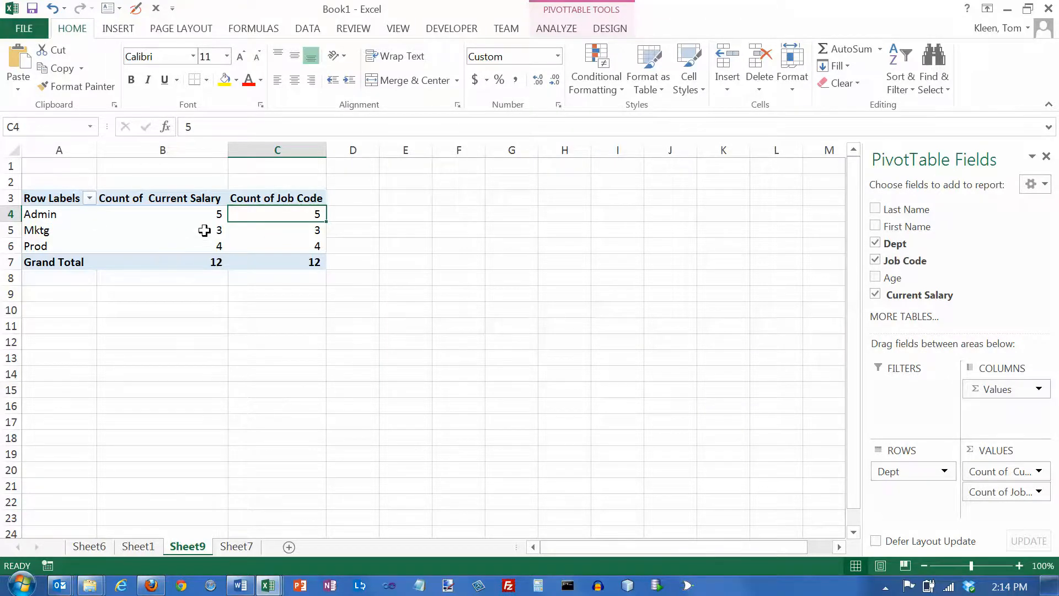
# Step: Change the Current Salary value field to summarize by Average for each department
pyautogui.moveTo(188, 249)
pyautogui.click(204, 215)
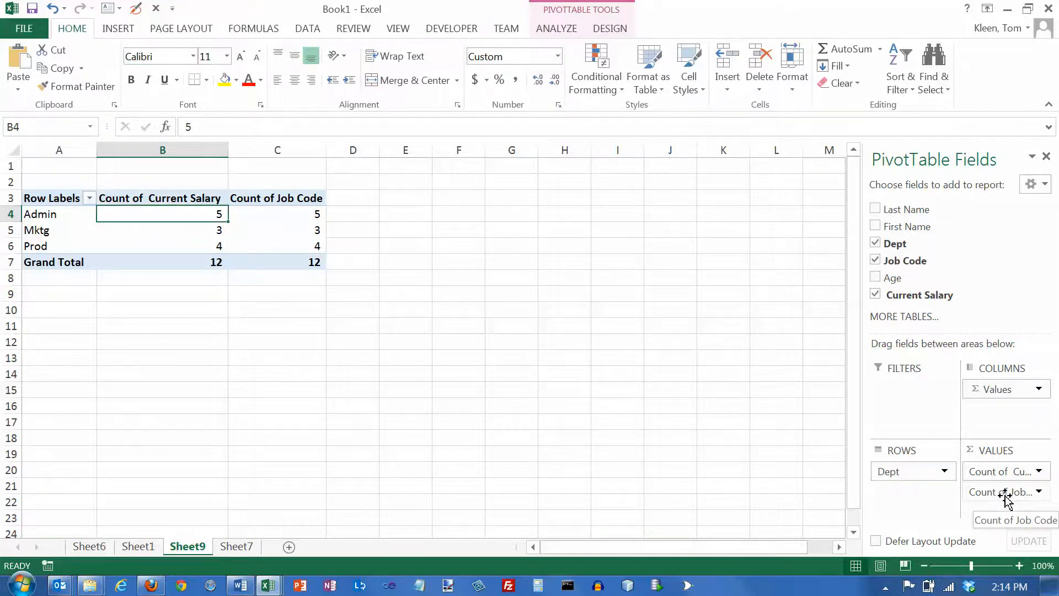
pyautogui.click(1039, 471)
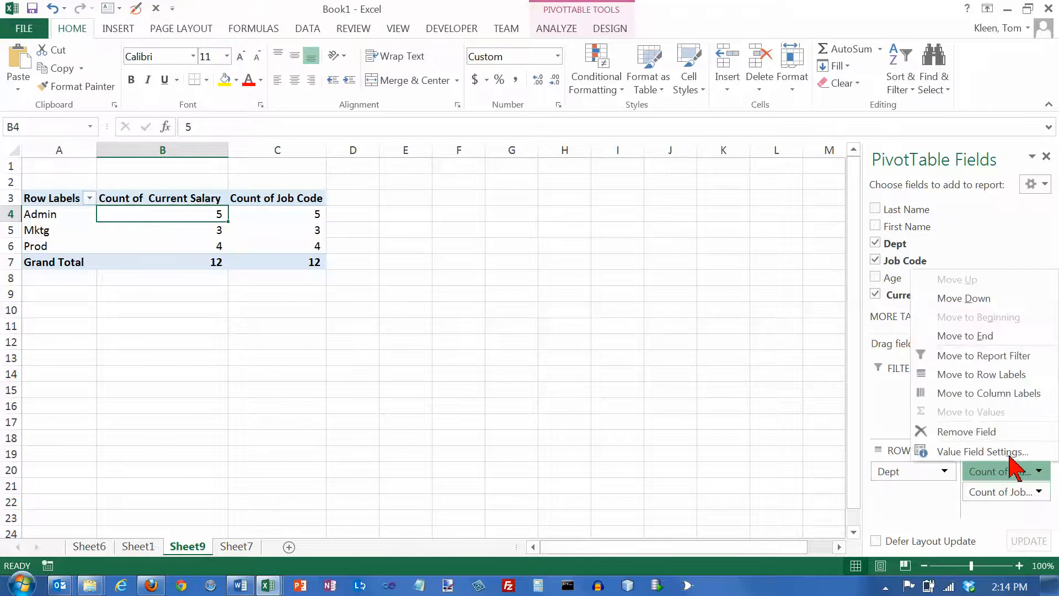
pyautogui.click(982, 451)
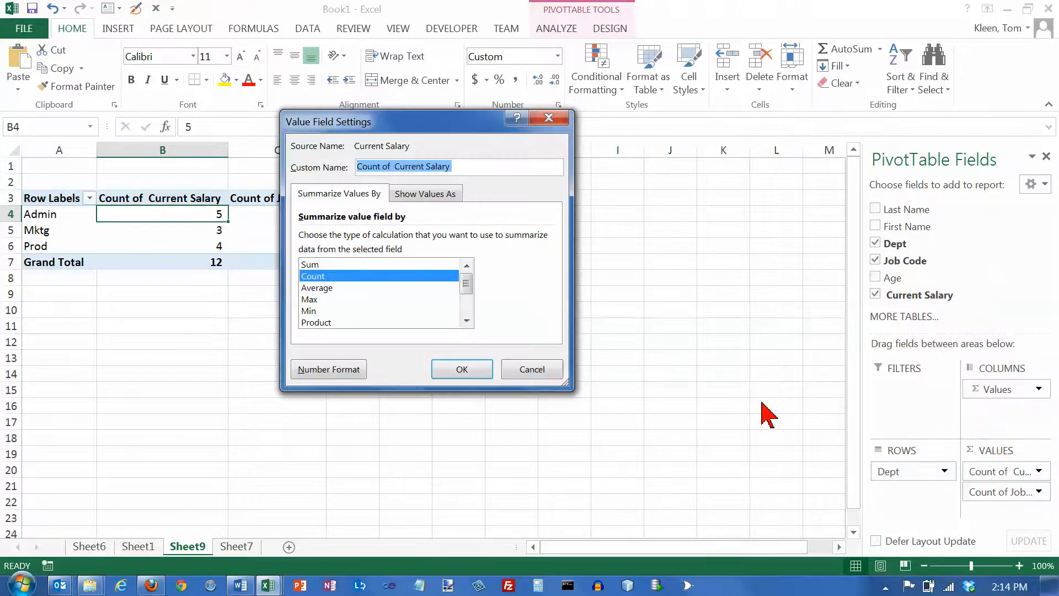
pyautogui.click(321, 287)
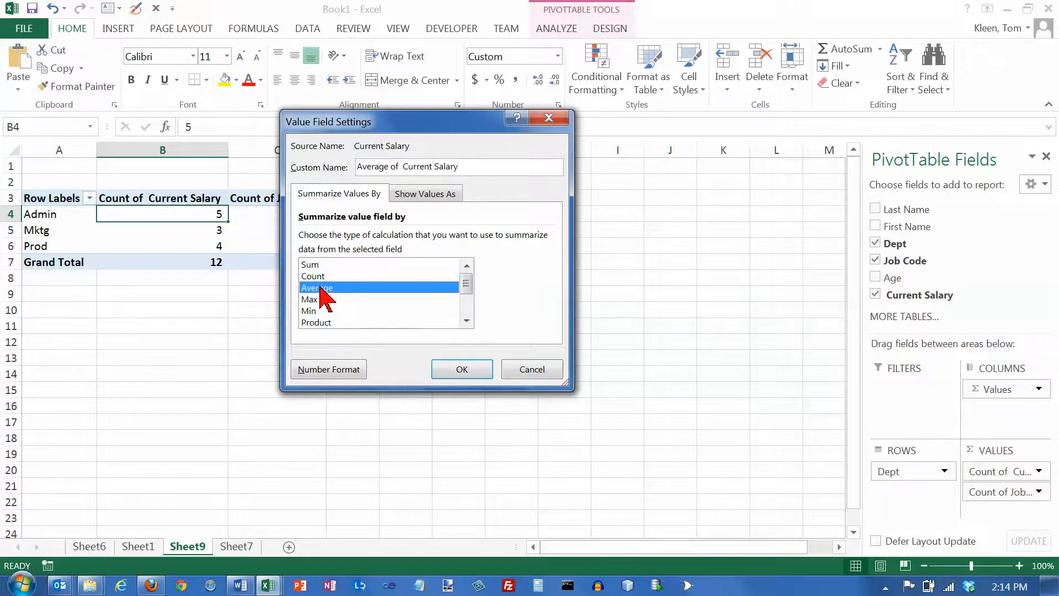
pyautogui.click(458, 370)
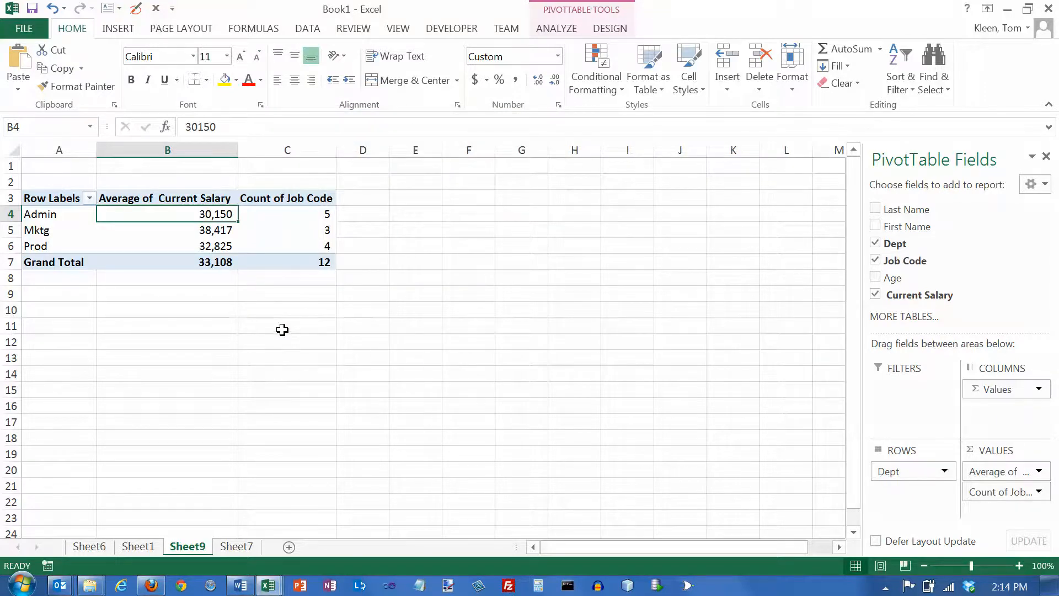
# Step: Switch the Current Salary value field's calculation to Max
pyautogui.click(1039, 471)
pyautogui.click(993, 451)
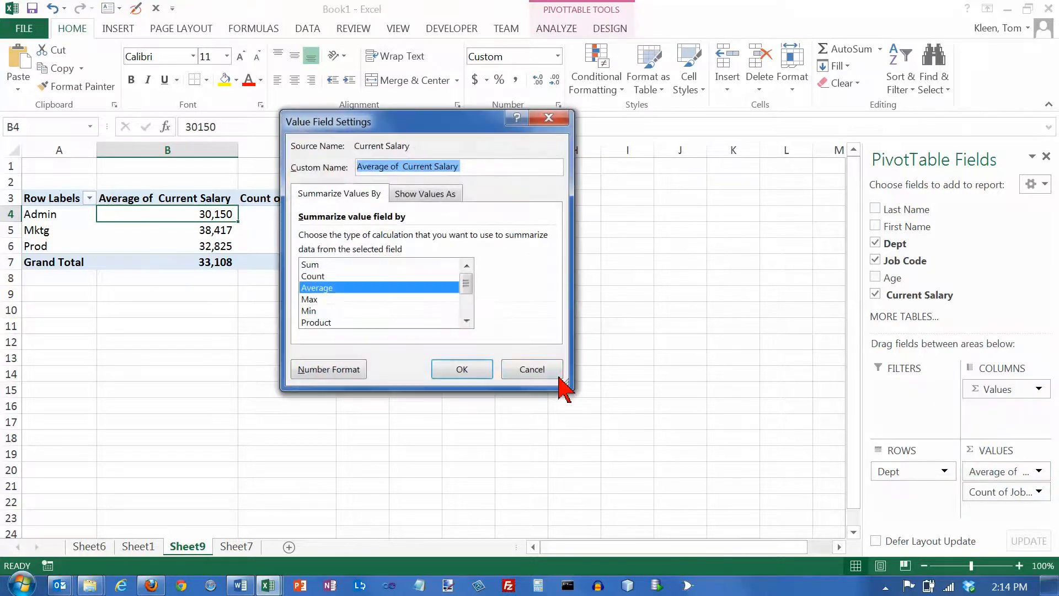
pyautogui.click(308, 299)
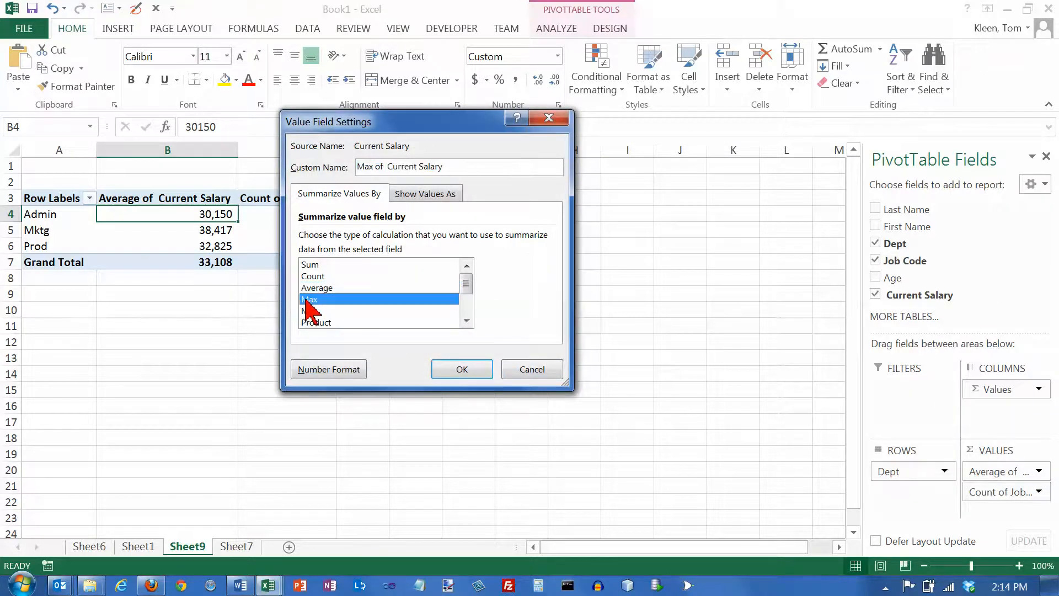
pyautogui.click(462, 370)
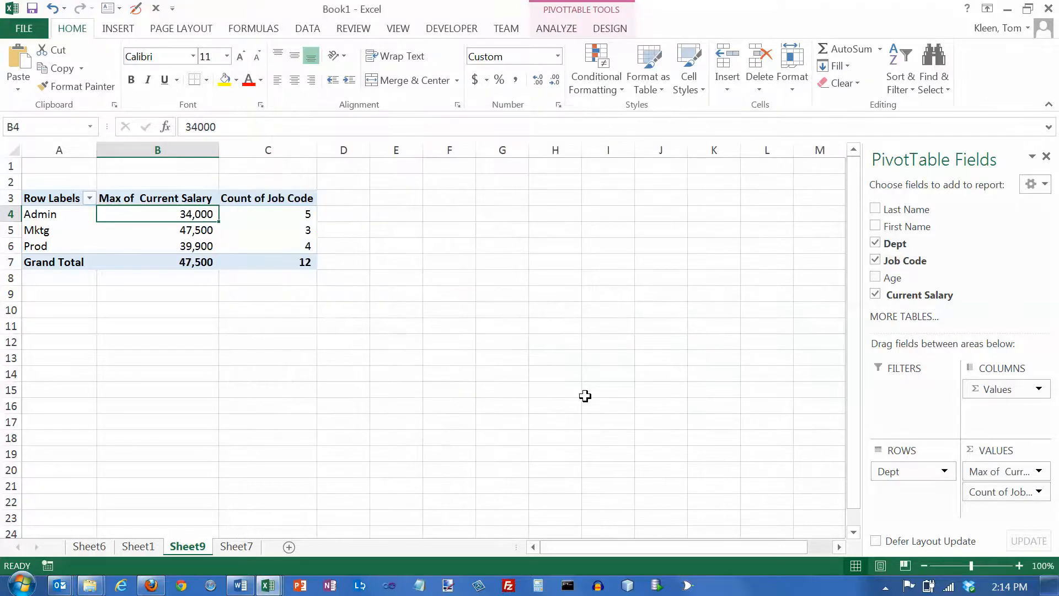
# Step: Summarize the Current Salary value field by Min
pyautogui.click(1039, 472)
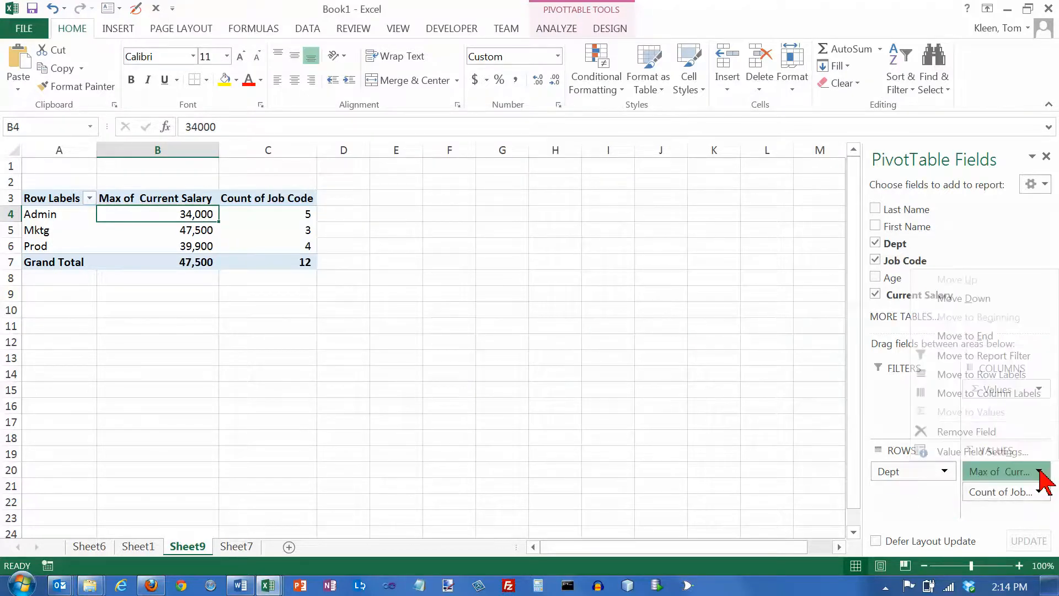
pyautogui.click(999, 452)
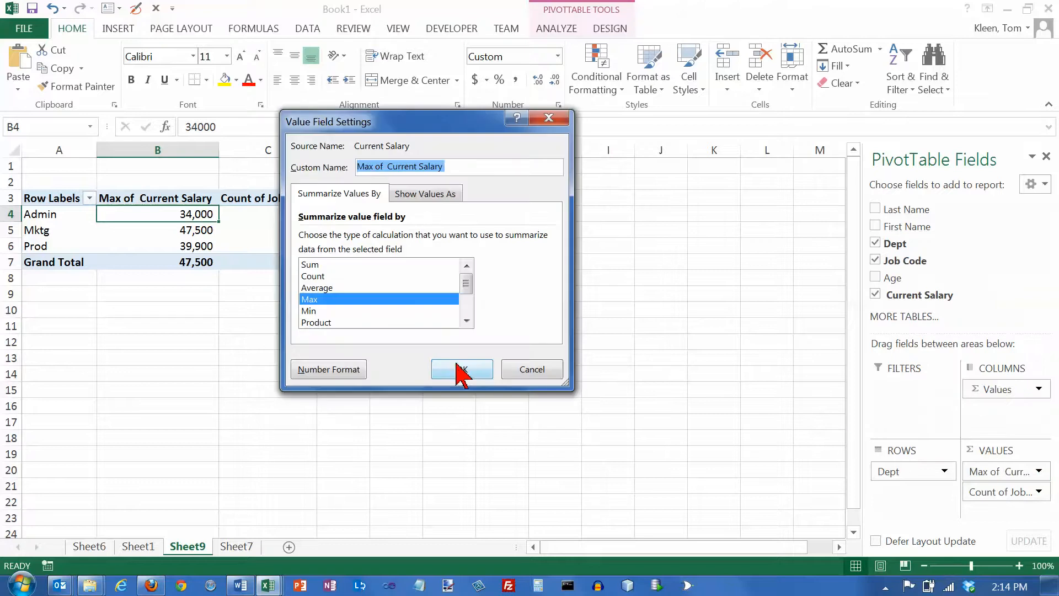
pyautogui.click(306, 312)
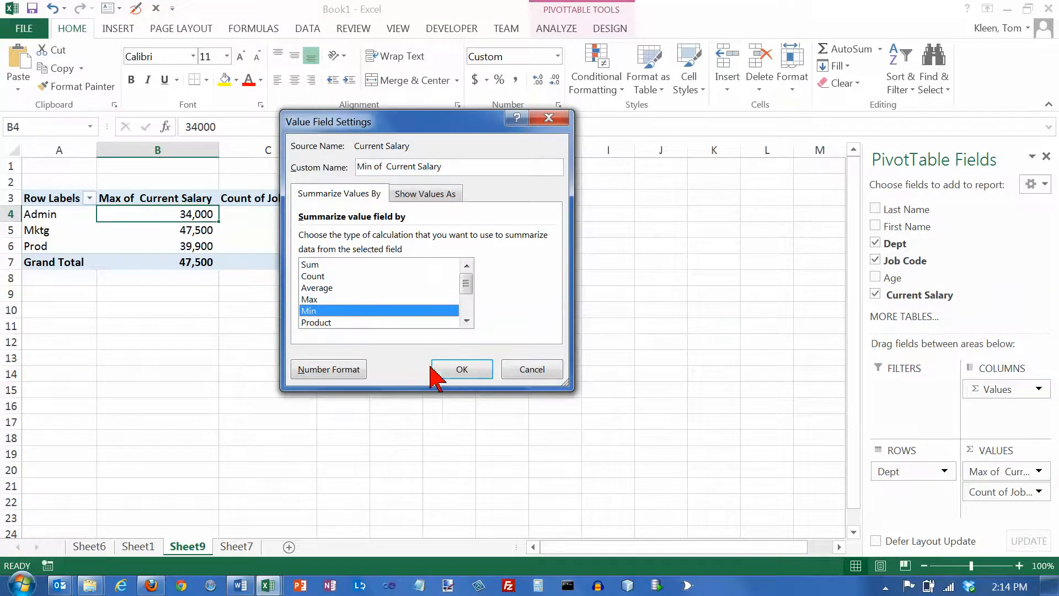
pyautogui.click(463, 369)
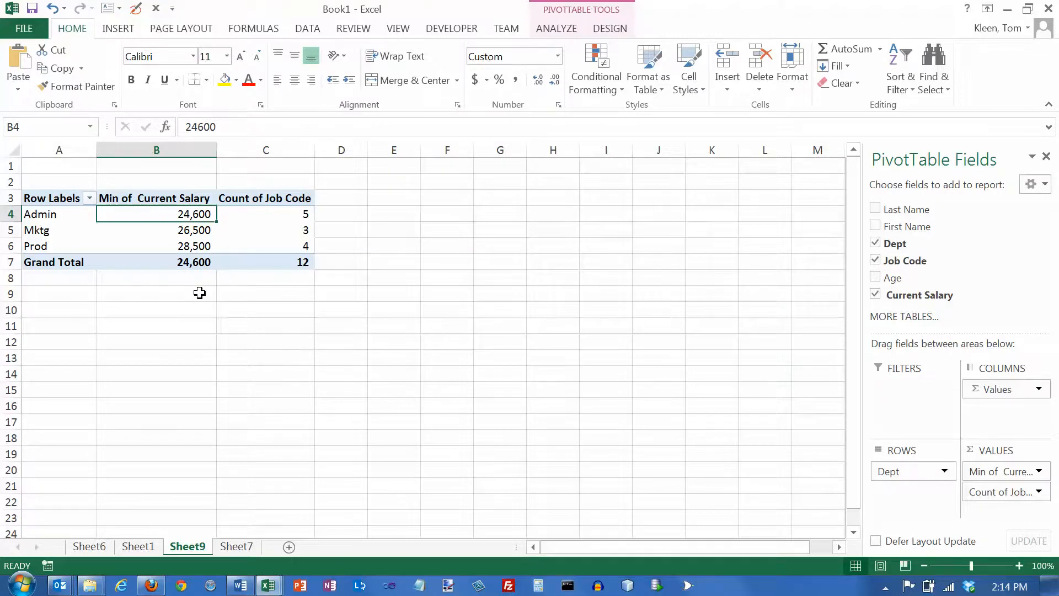
# Step: Check the PivotTable's column headings and show the report in Tabular Form so the row heading uses the field name
pyautogui.click(172, 203)
pyautogui.click(263, 200)
pyautogui.click(156, 197)
pyautogui.click(51, 199)
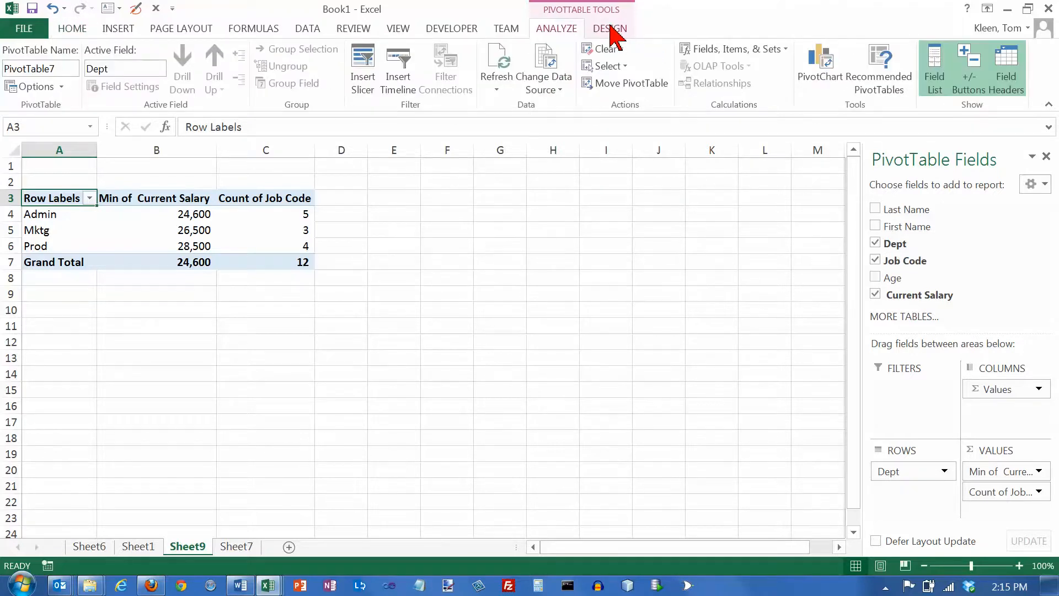
pyautogui.click(611, 31)
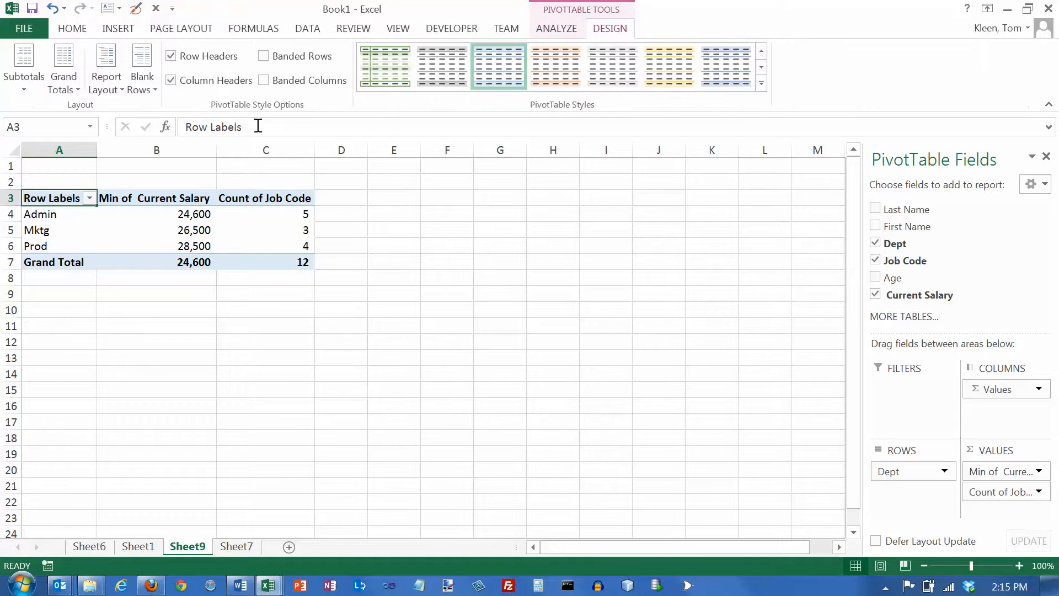
pyautogui.click(122, 89)
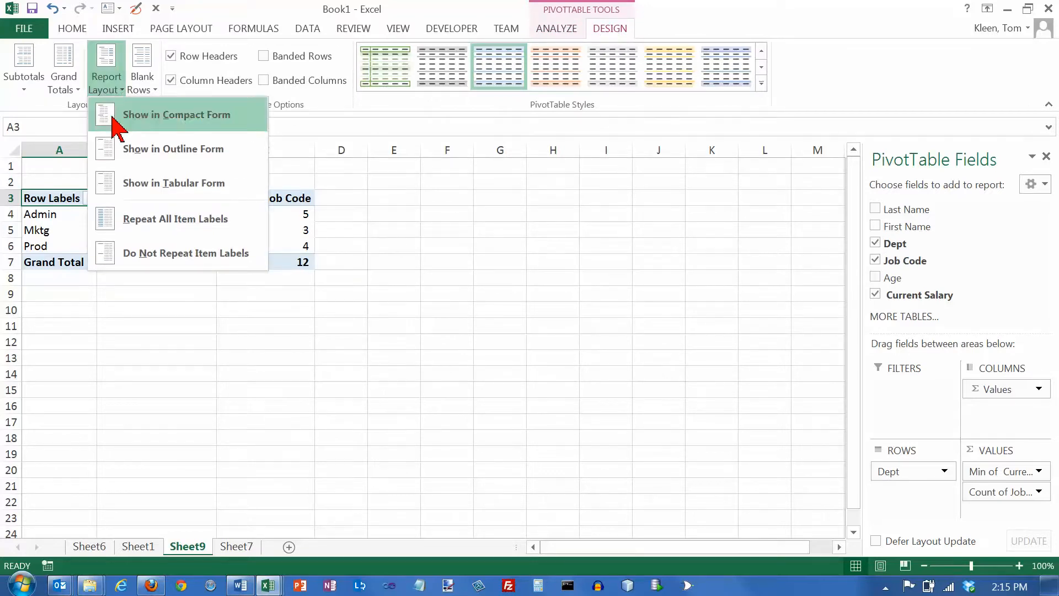
pyautogui.click(109, 185)
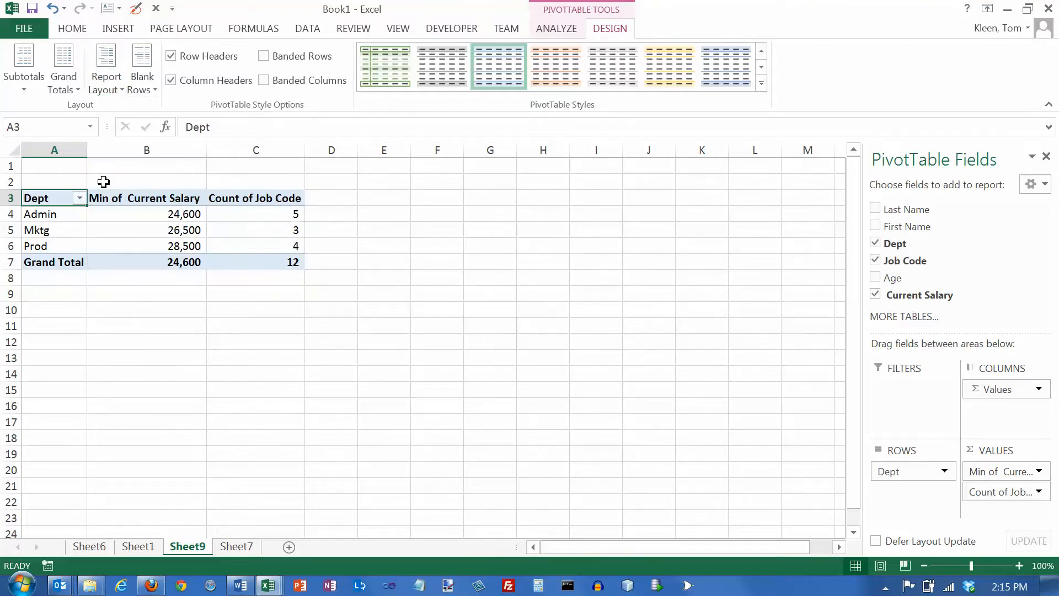